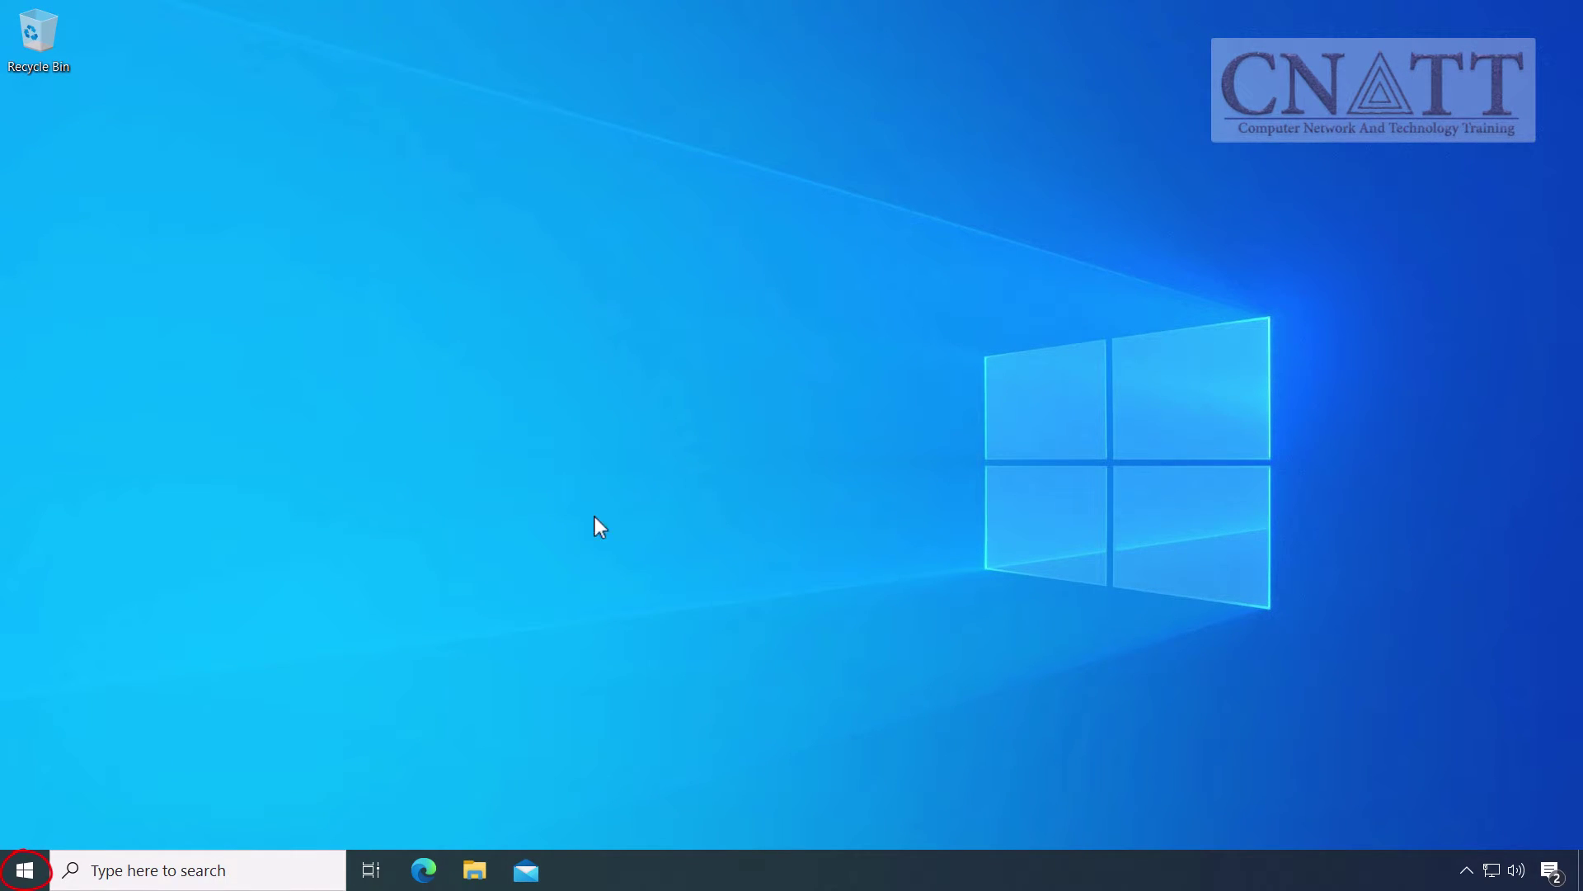
# Step: Go to Settings > System > Storage to see drive C's 42.3 MB of temporary files
pyautogui.rightClick(25, 869)
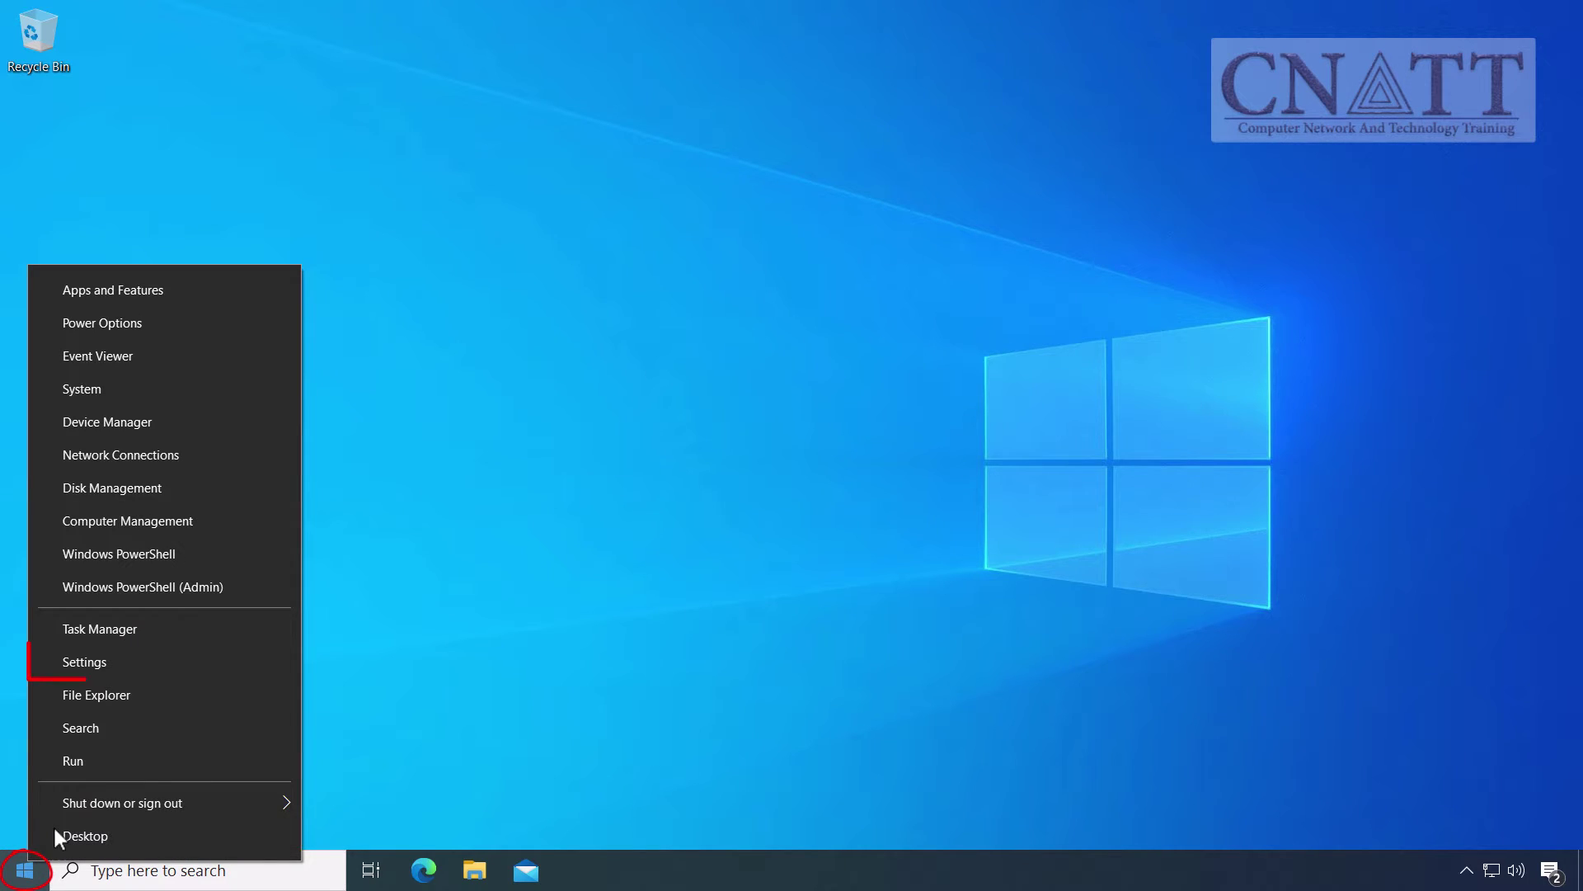
pyautogui.click(231, 651)
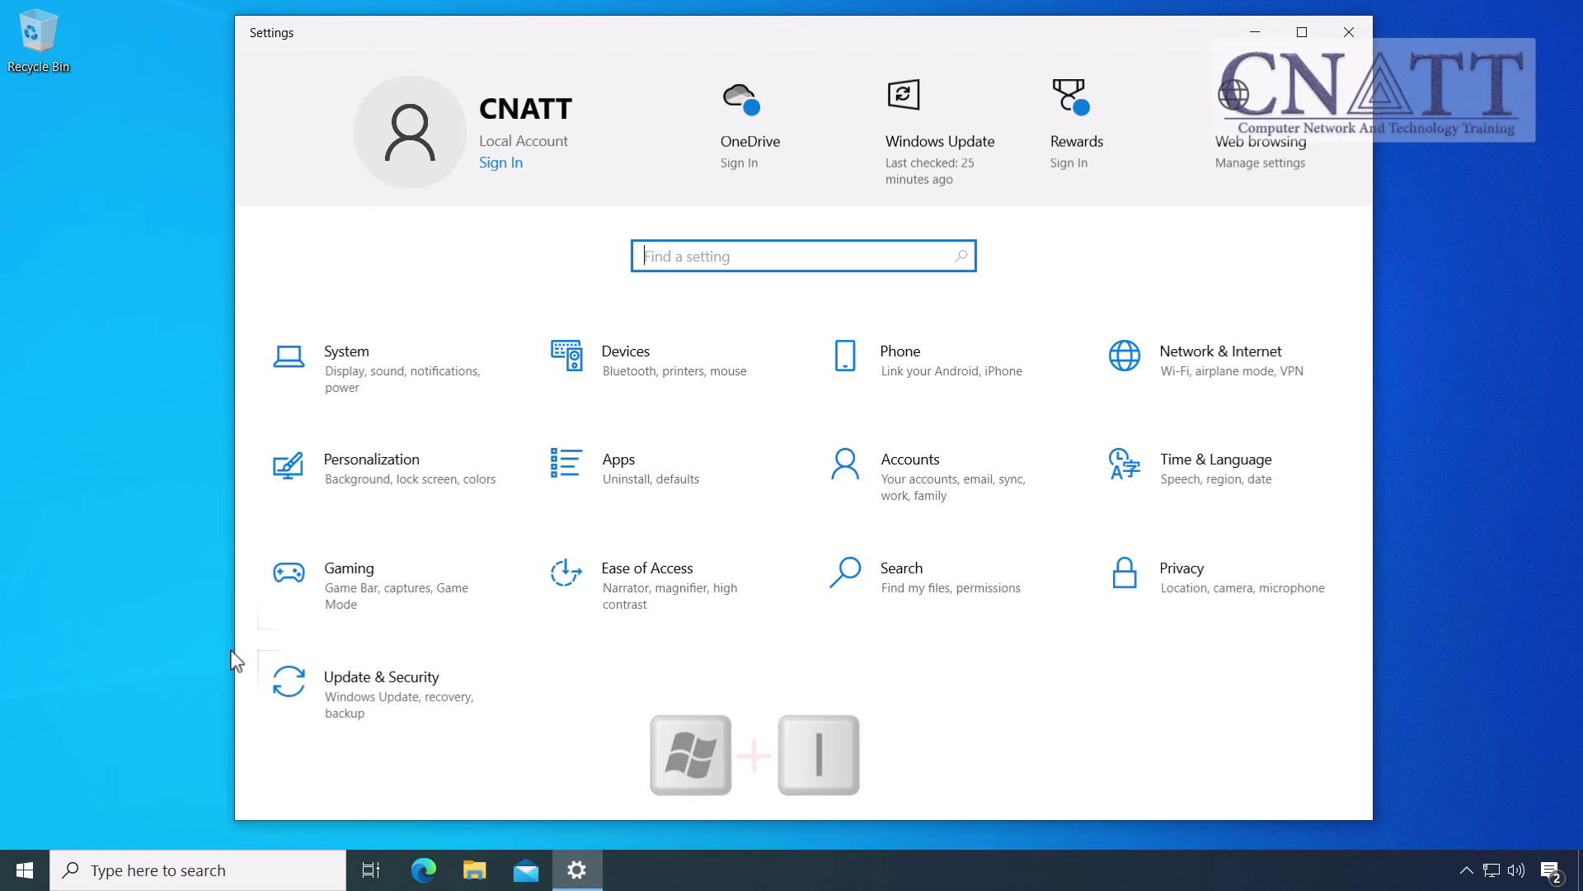
pyautogui.click(419, 407)
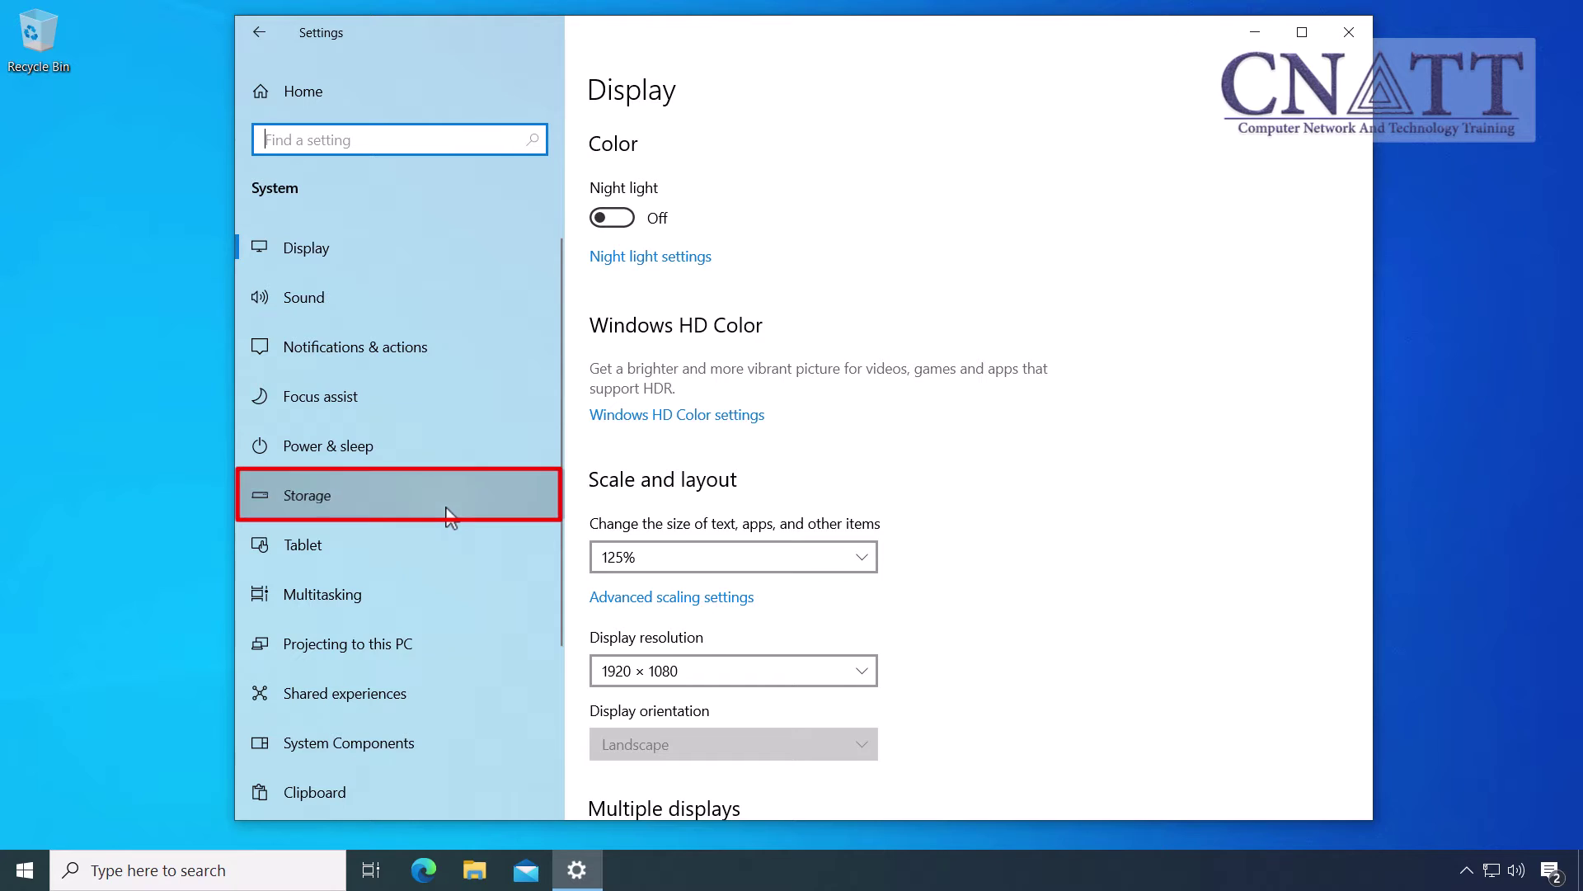
pyautogui.click(446, 516)
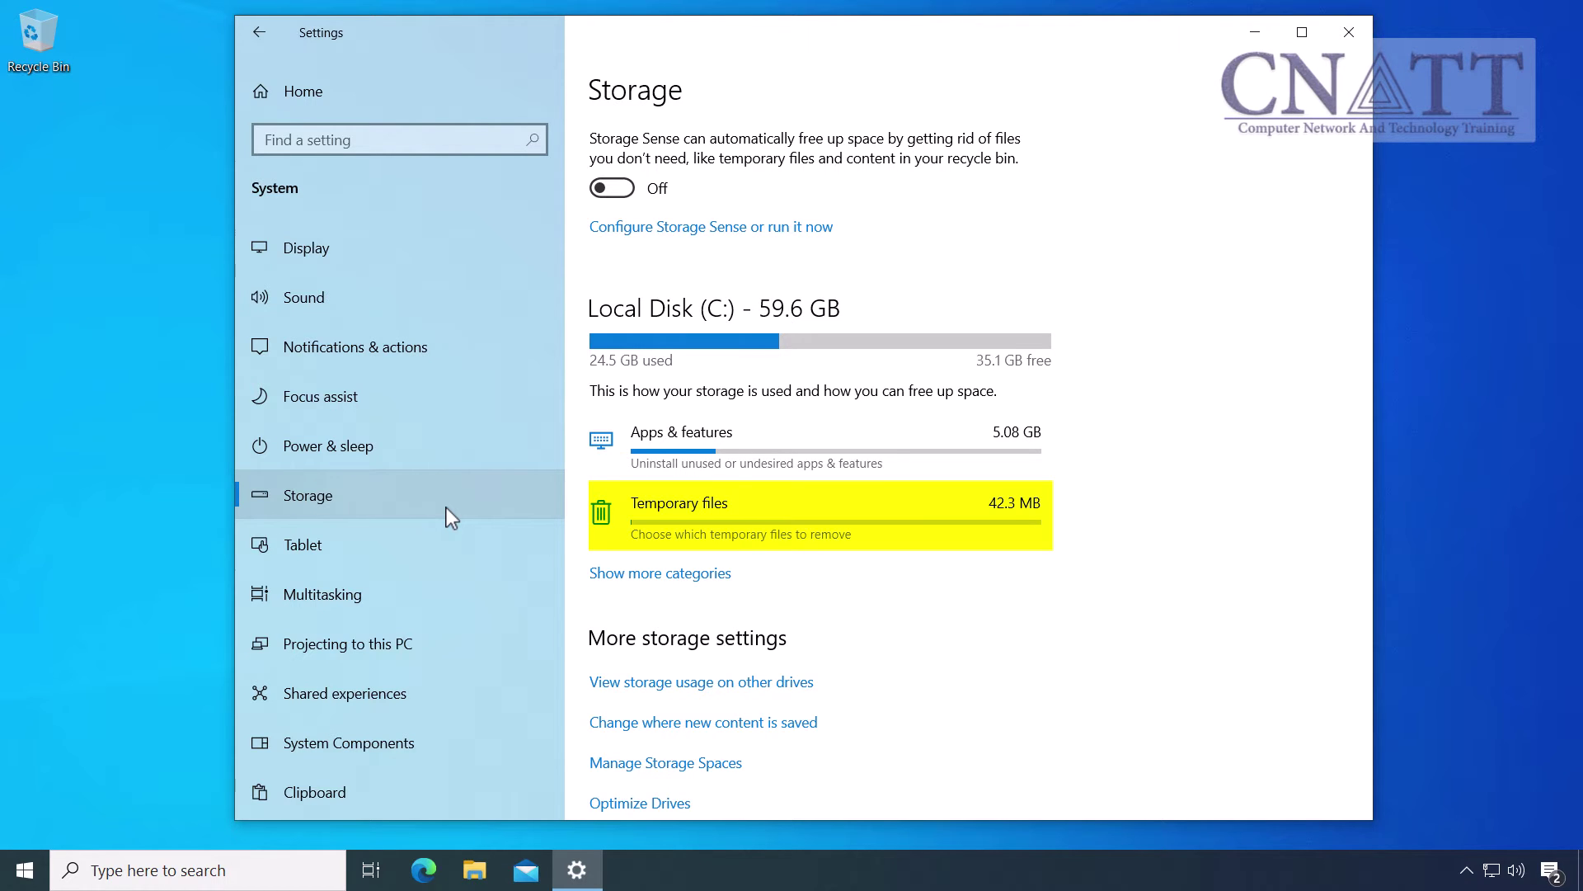
# Step: Remove all temporary files from drive C, including Delivery Optimization Files
pyautogui.click(719, 546)
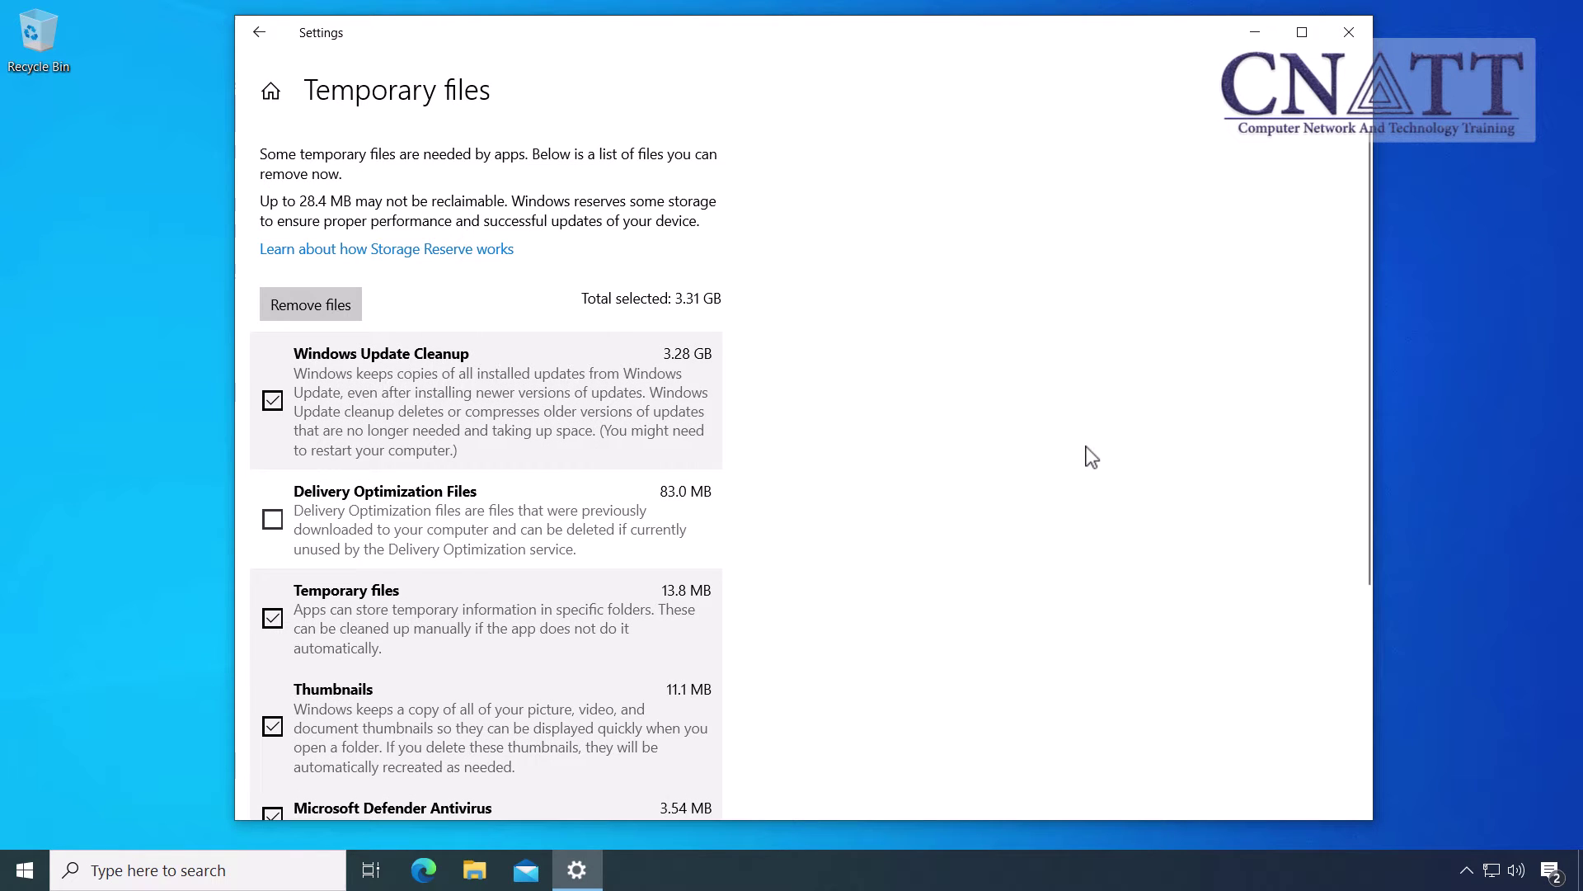
pyautogui.scroll(-5, 1089, 458)
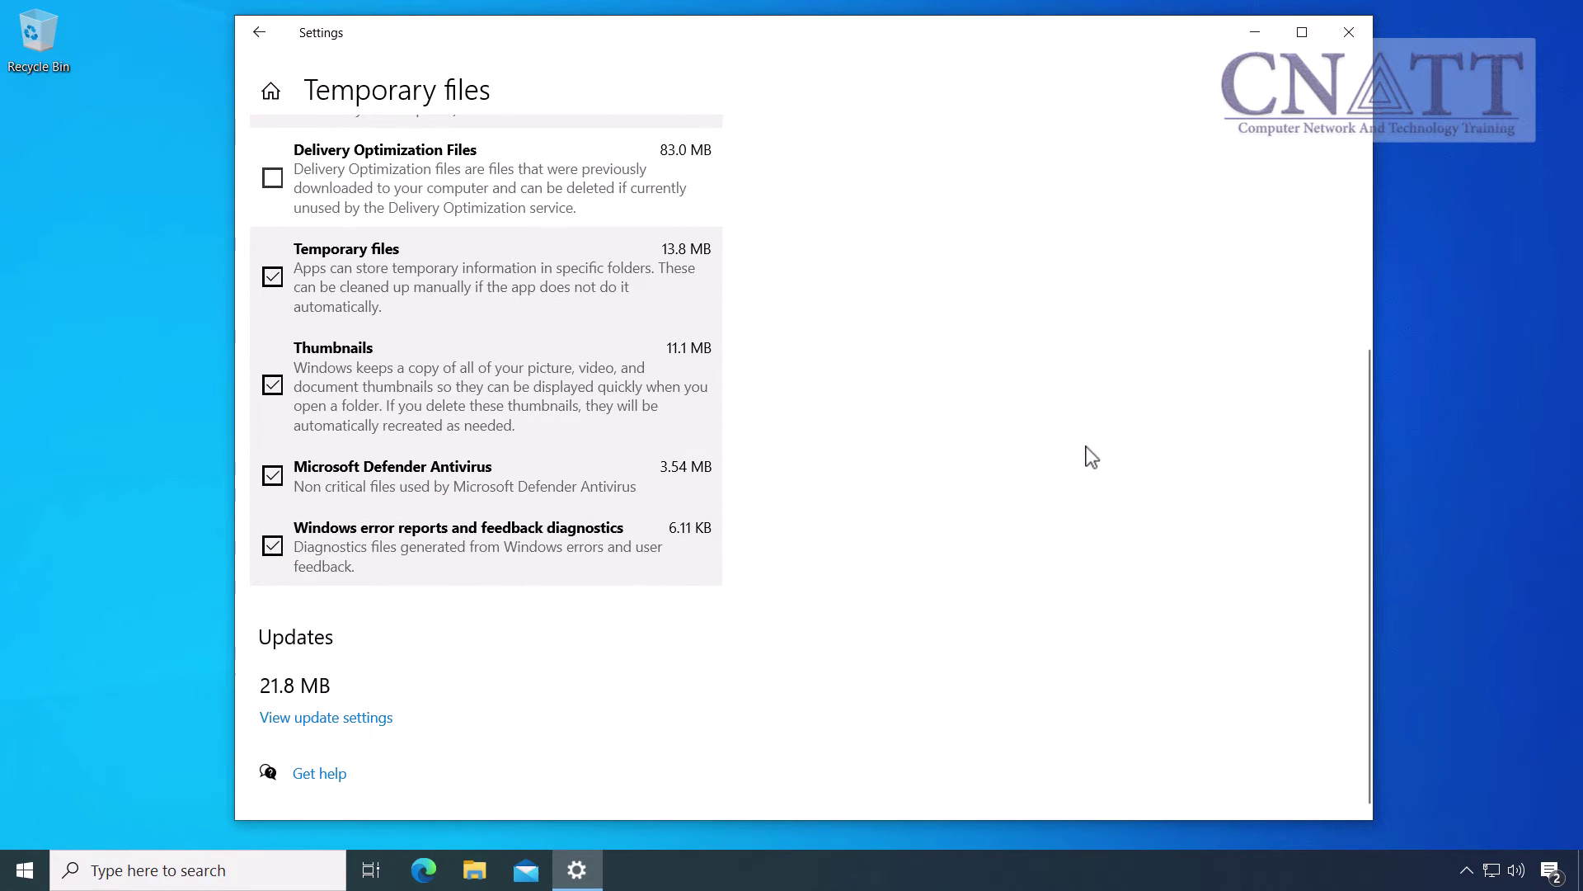
pyautogui.scroll(5, 1089, 458)
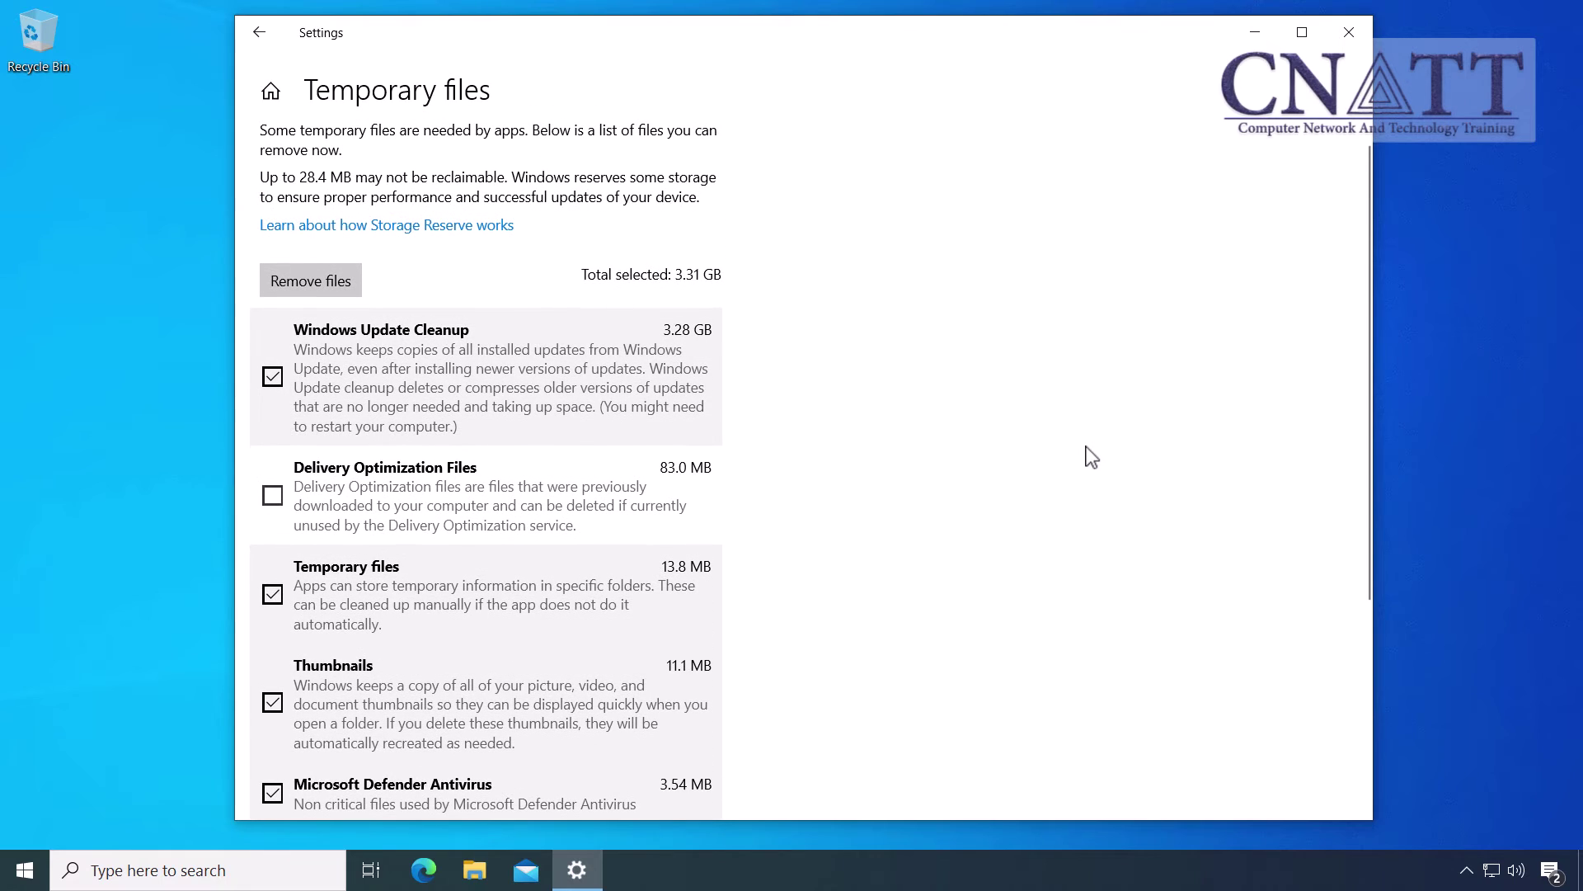
pyautogui.click(273, 498)
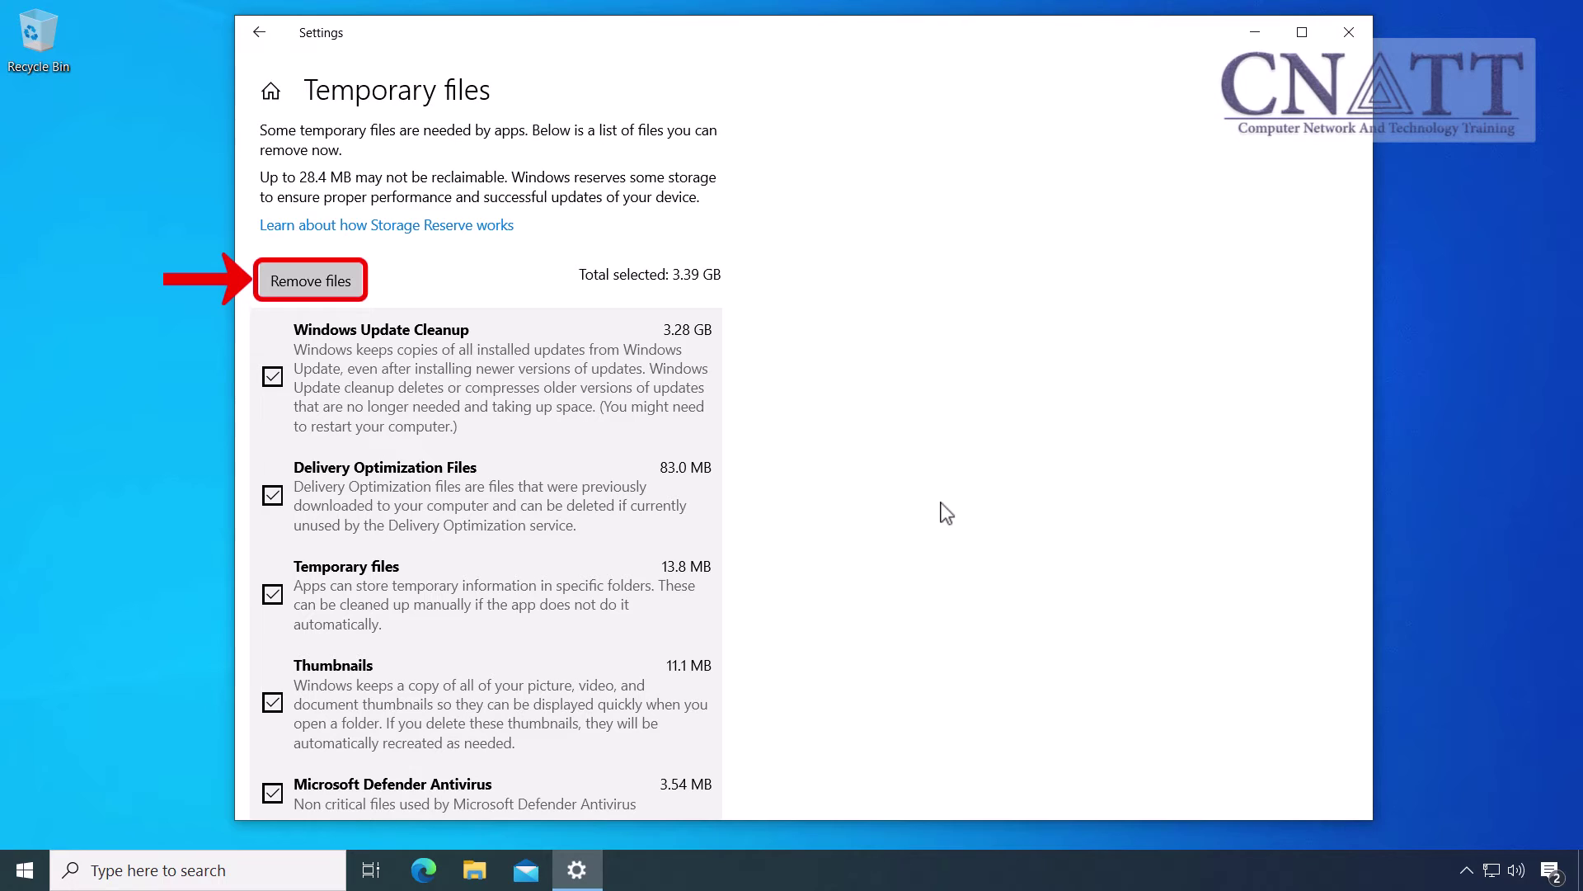
pyautogui.click(356, 293)
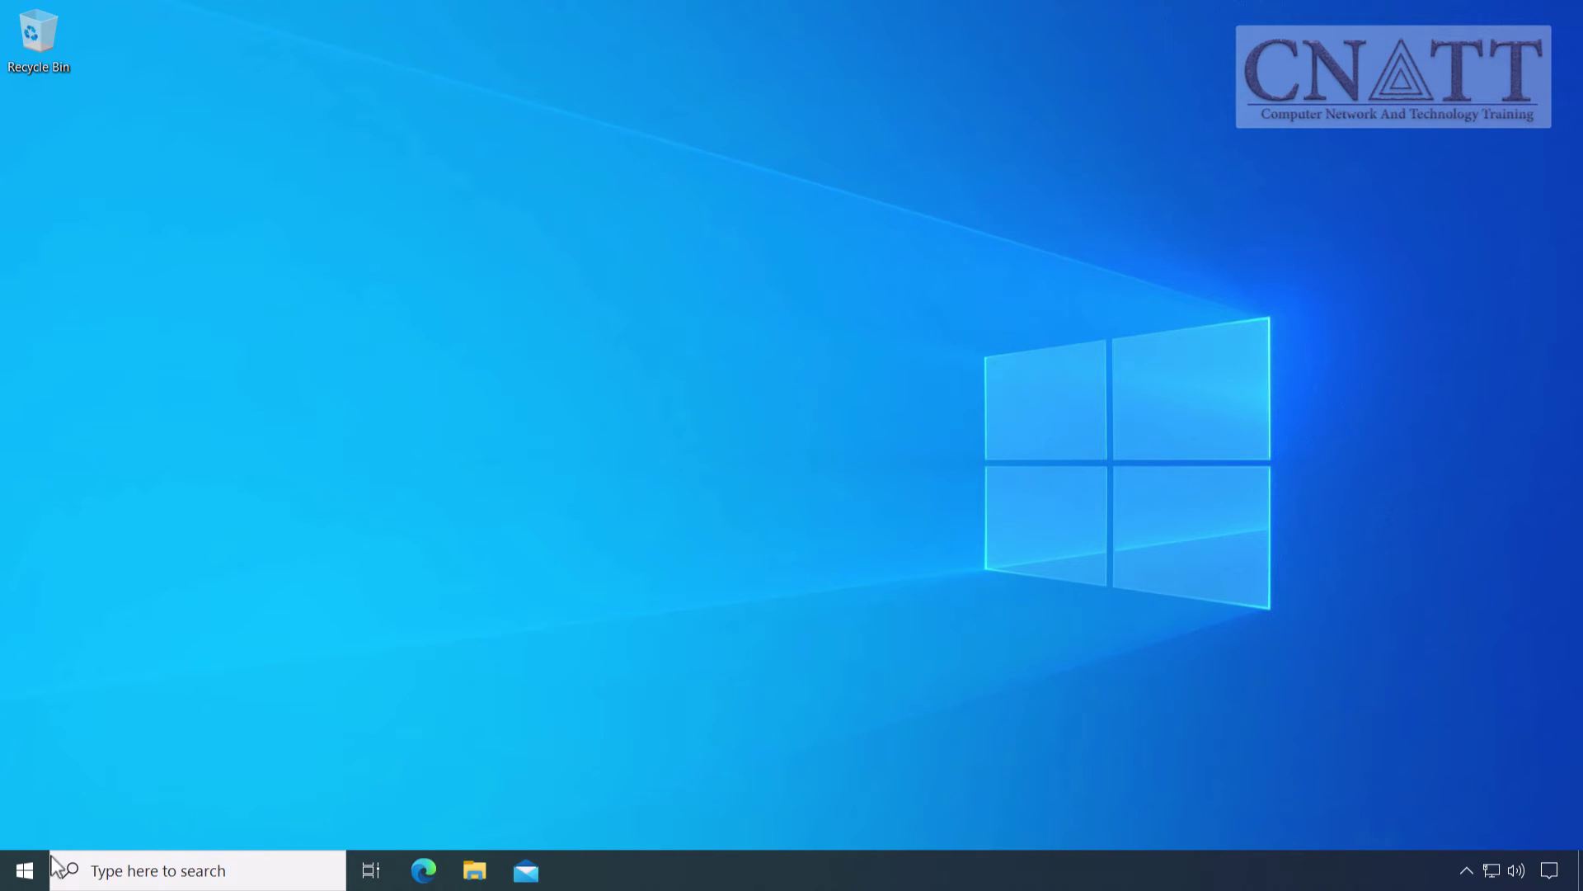
# Step: Find Disk Cleanup through Start menu search and launch it
pyautogui.click(23, 869)
pyautogui.write('dis')
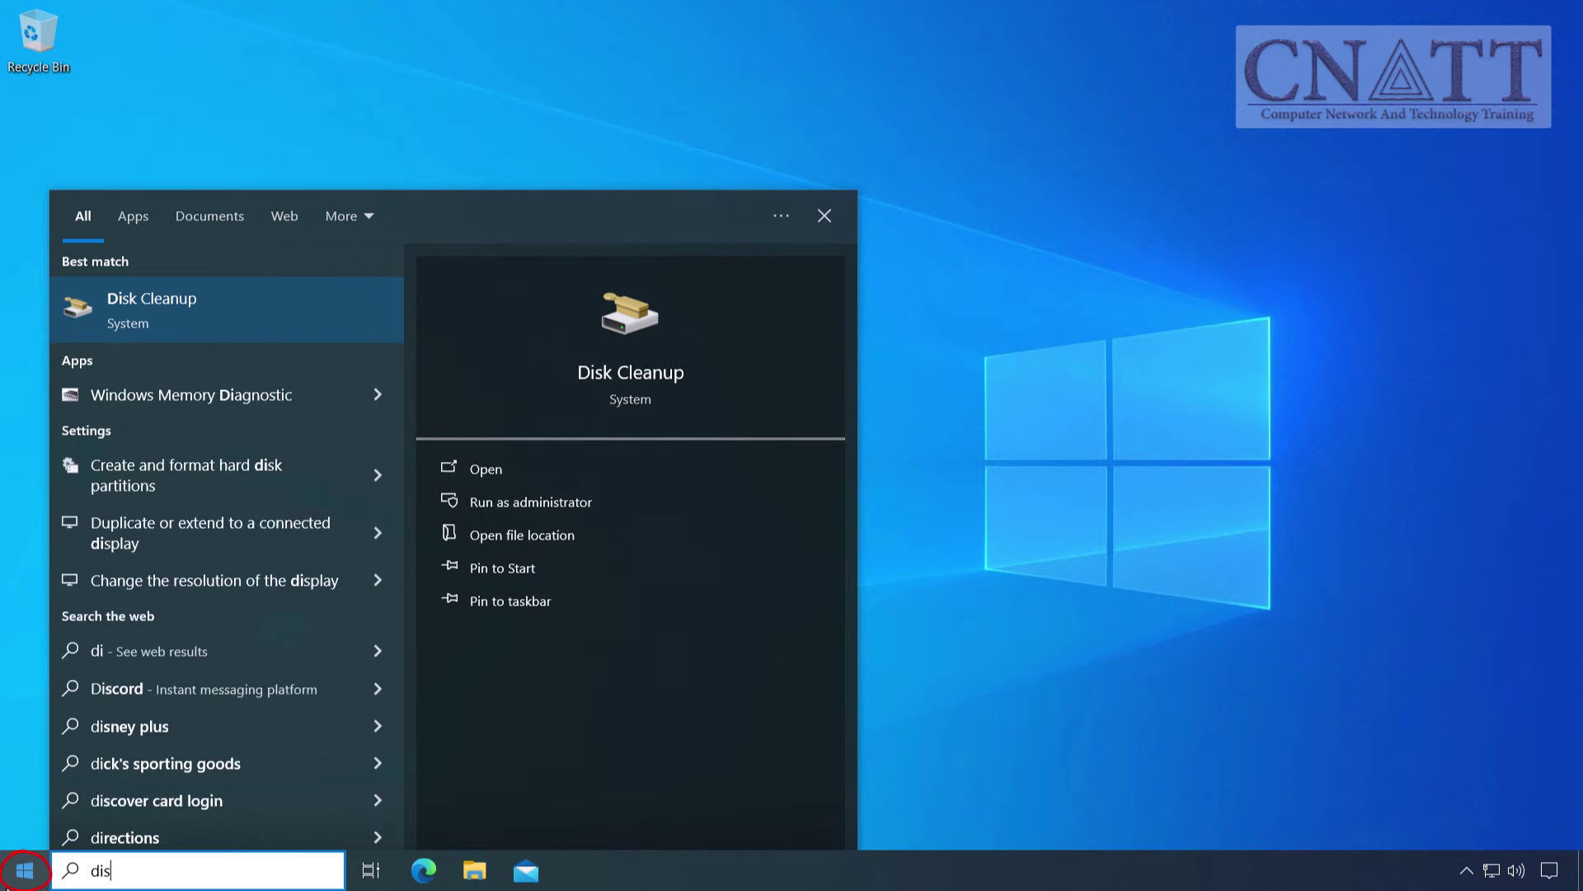
pyautogui.write('k clean')
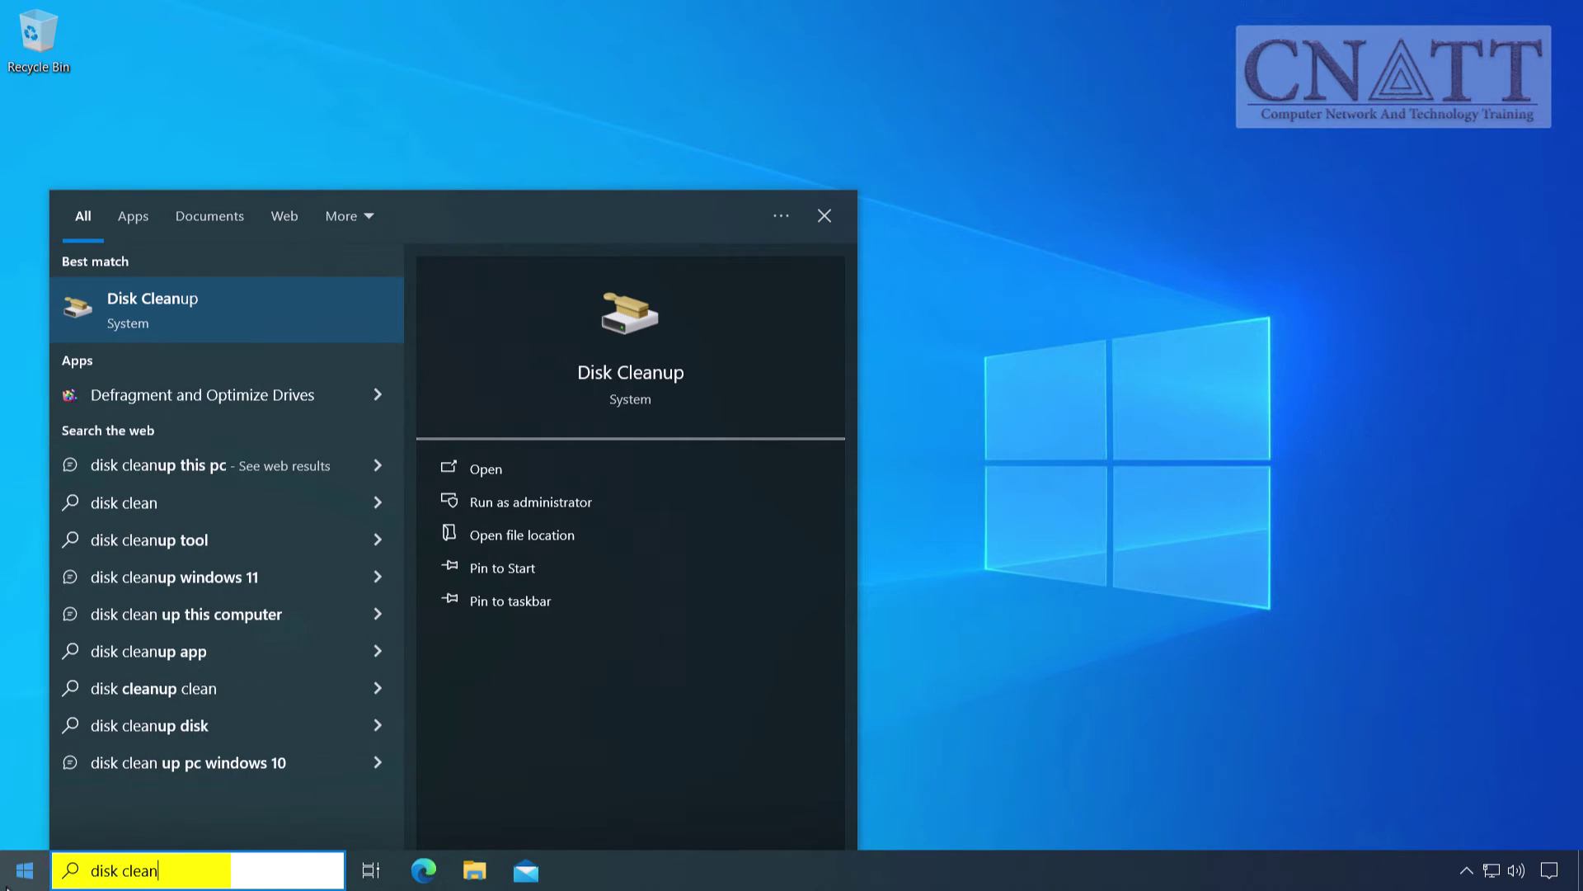
pyautogui.write('up')
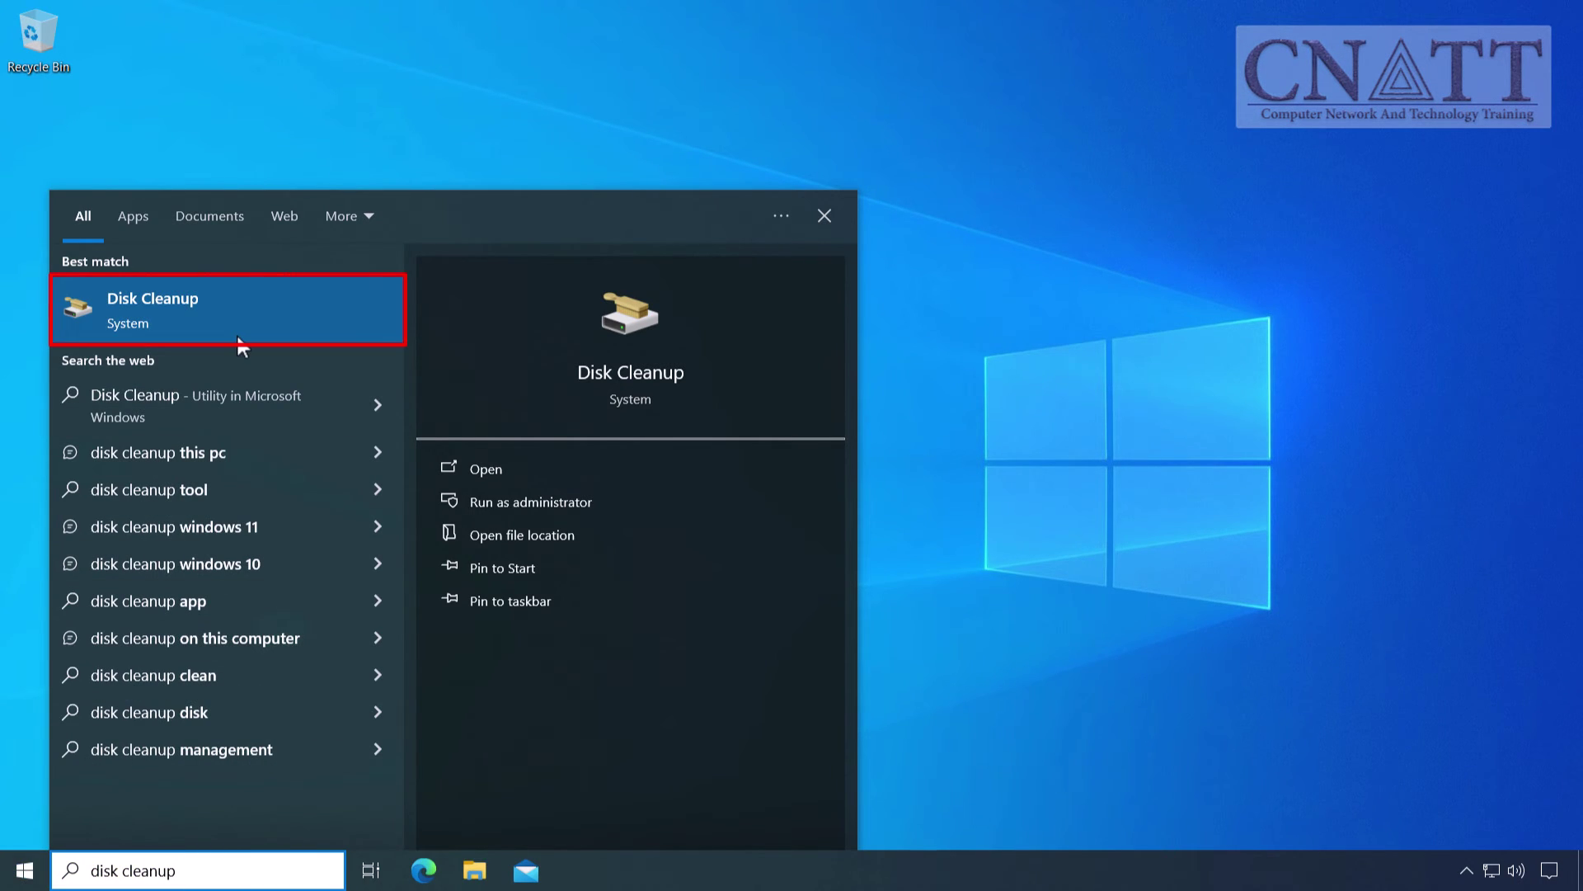
pyautogui.click(236, 332)
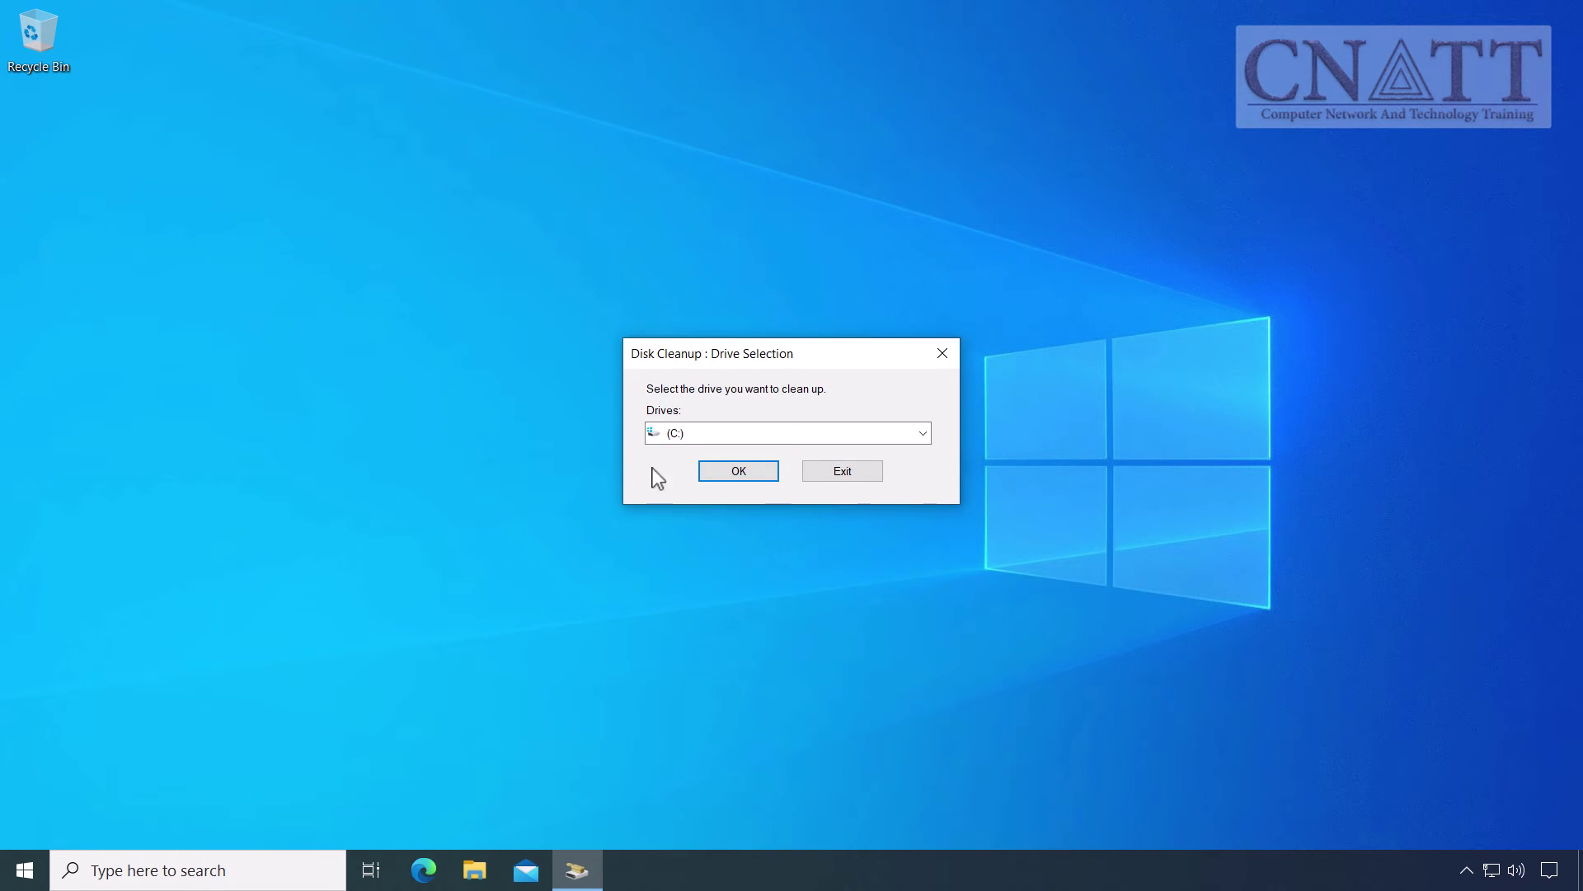
# Step: Rescan drive C with system files included, showing 3.39 GB including Windows Update Cleanup
pyautogui.click(770, 479)
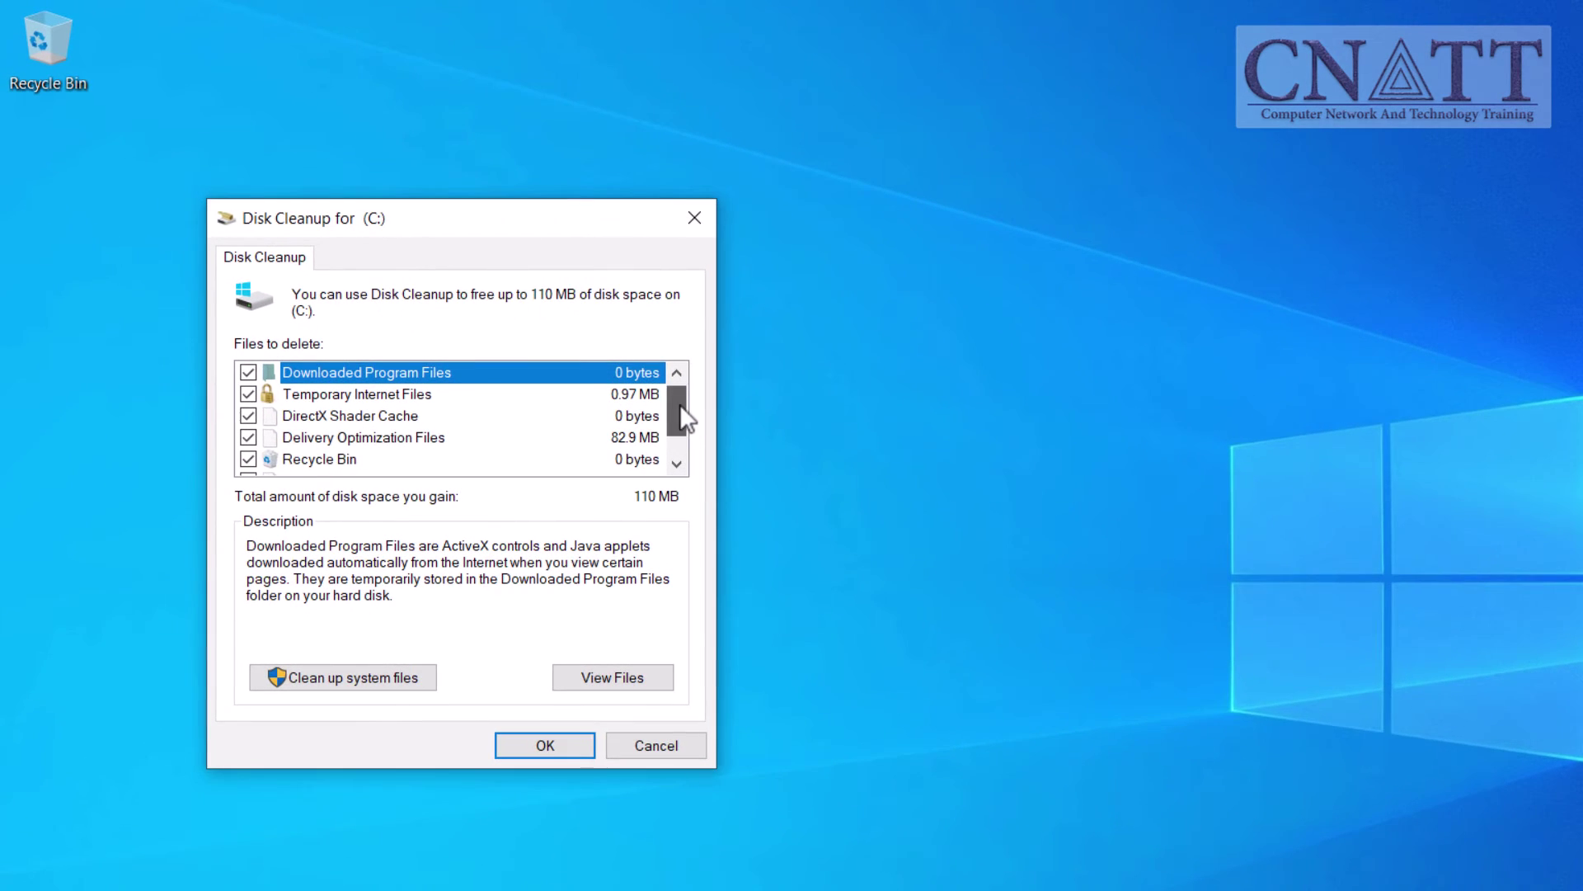
pyautogui.moveTo(679, 413)
pyautogui.mouseDown()
pyautogui.moveTo(686, 460)
pyautogui.moveTo(679, 392)
pyautogui.mouseUp()
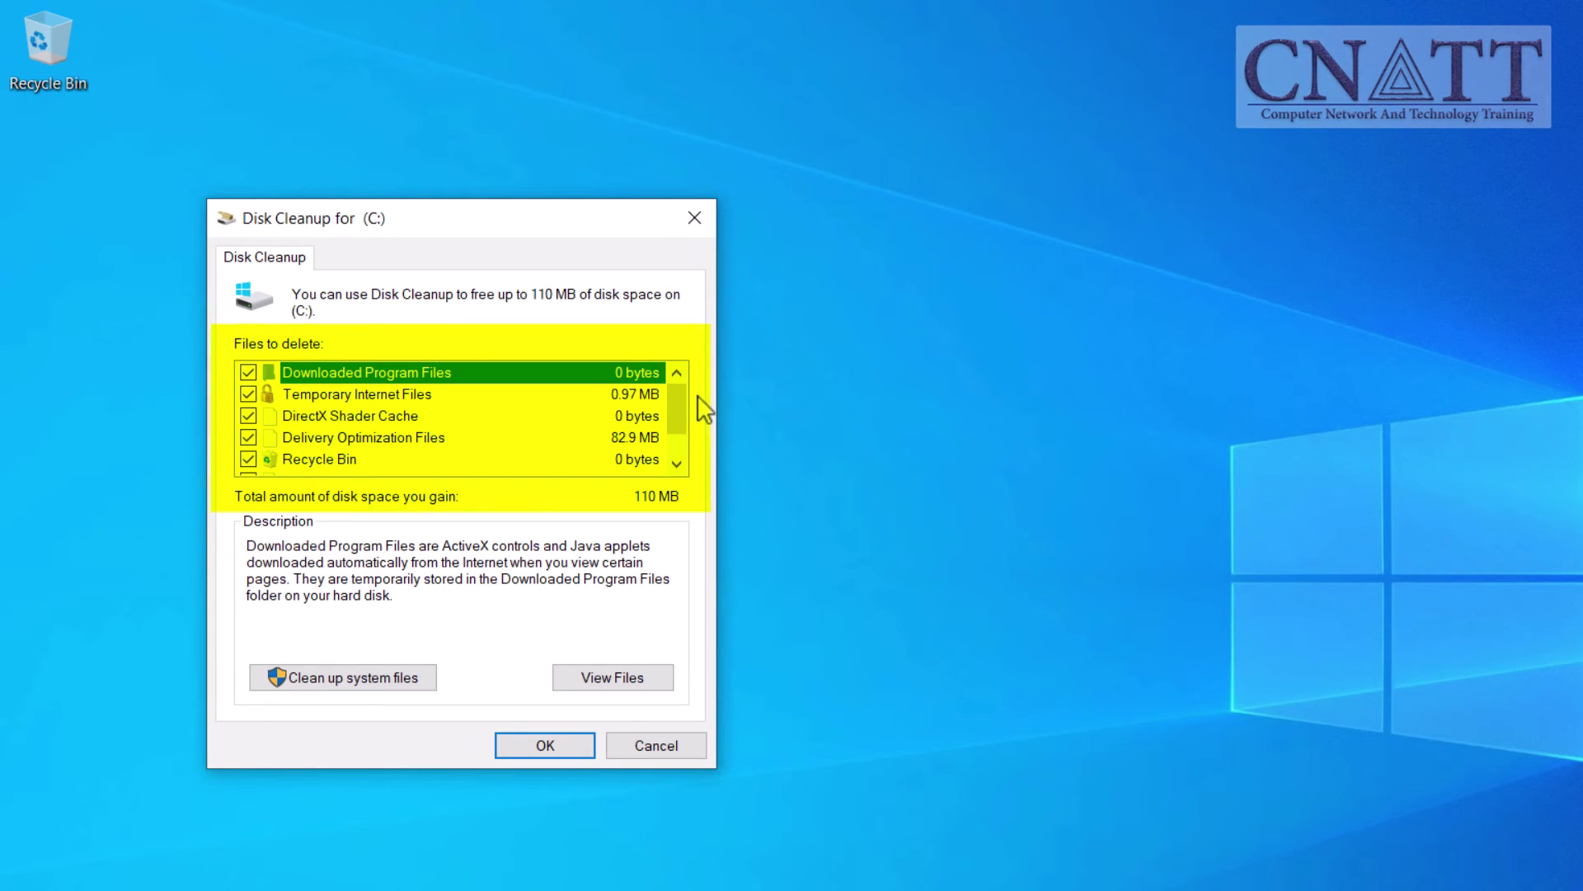
pyautogui.click(390, 685)
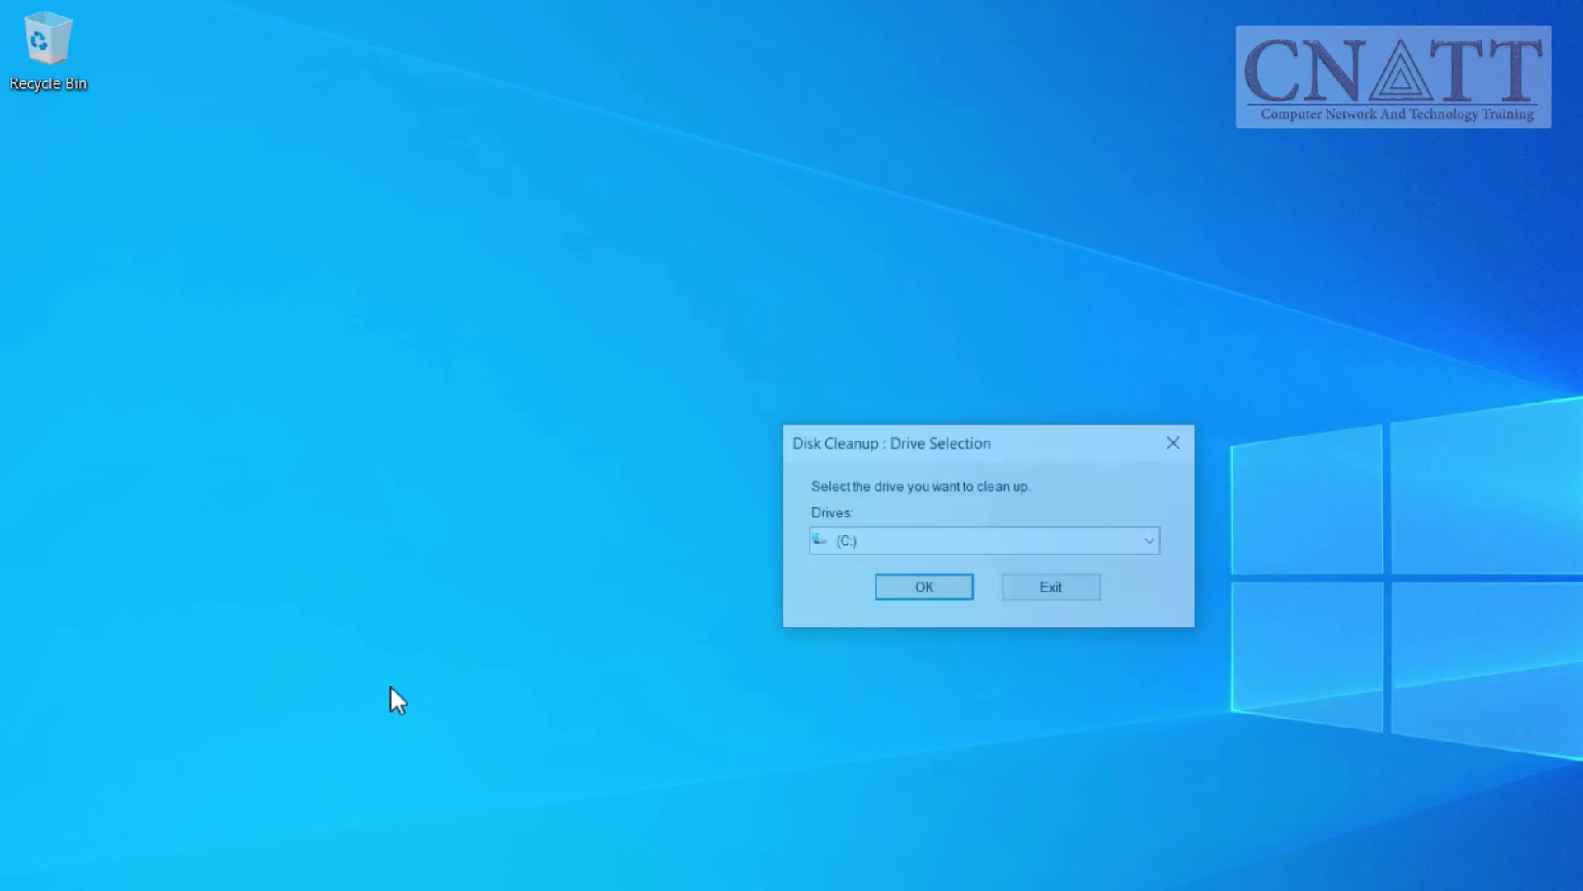
pyautogui.click(895, 593)
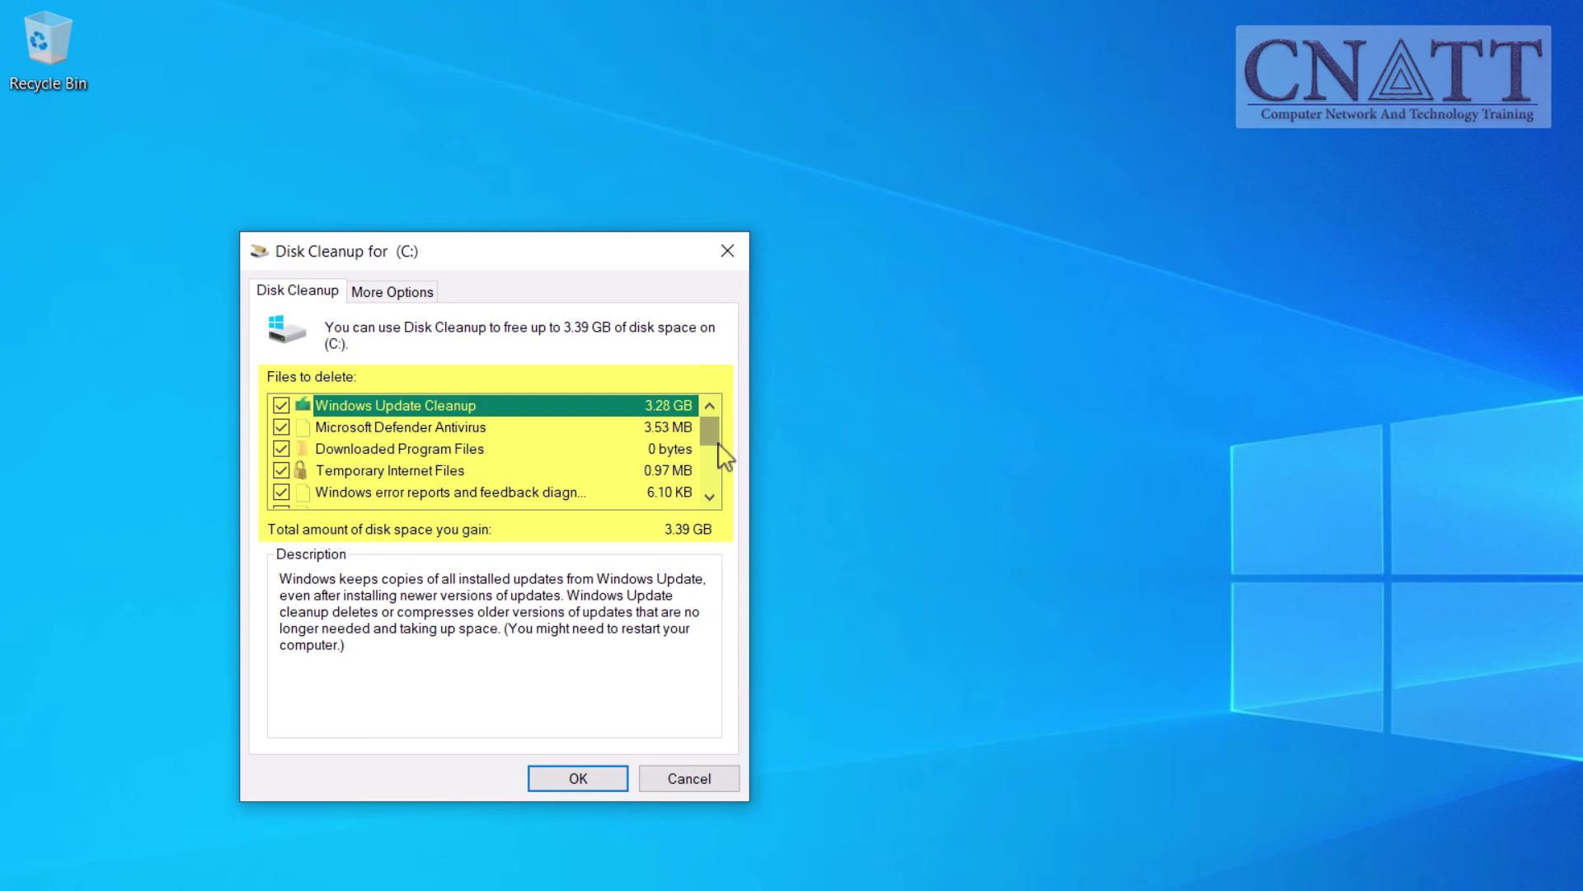
pyautogui.moveTo(709, 429)
pyautogui.mouseDown()
pyautogui.moveTo(710, 447)
pyautogui.moveTo(710, 420)
pyautogui.mouseUp()
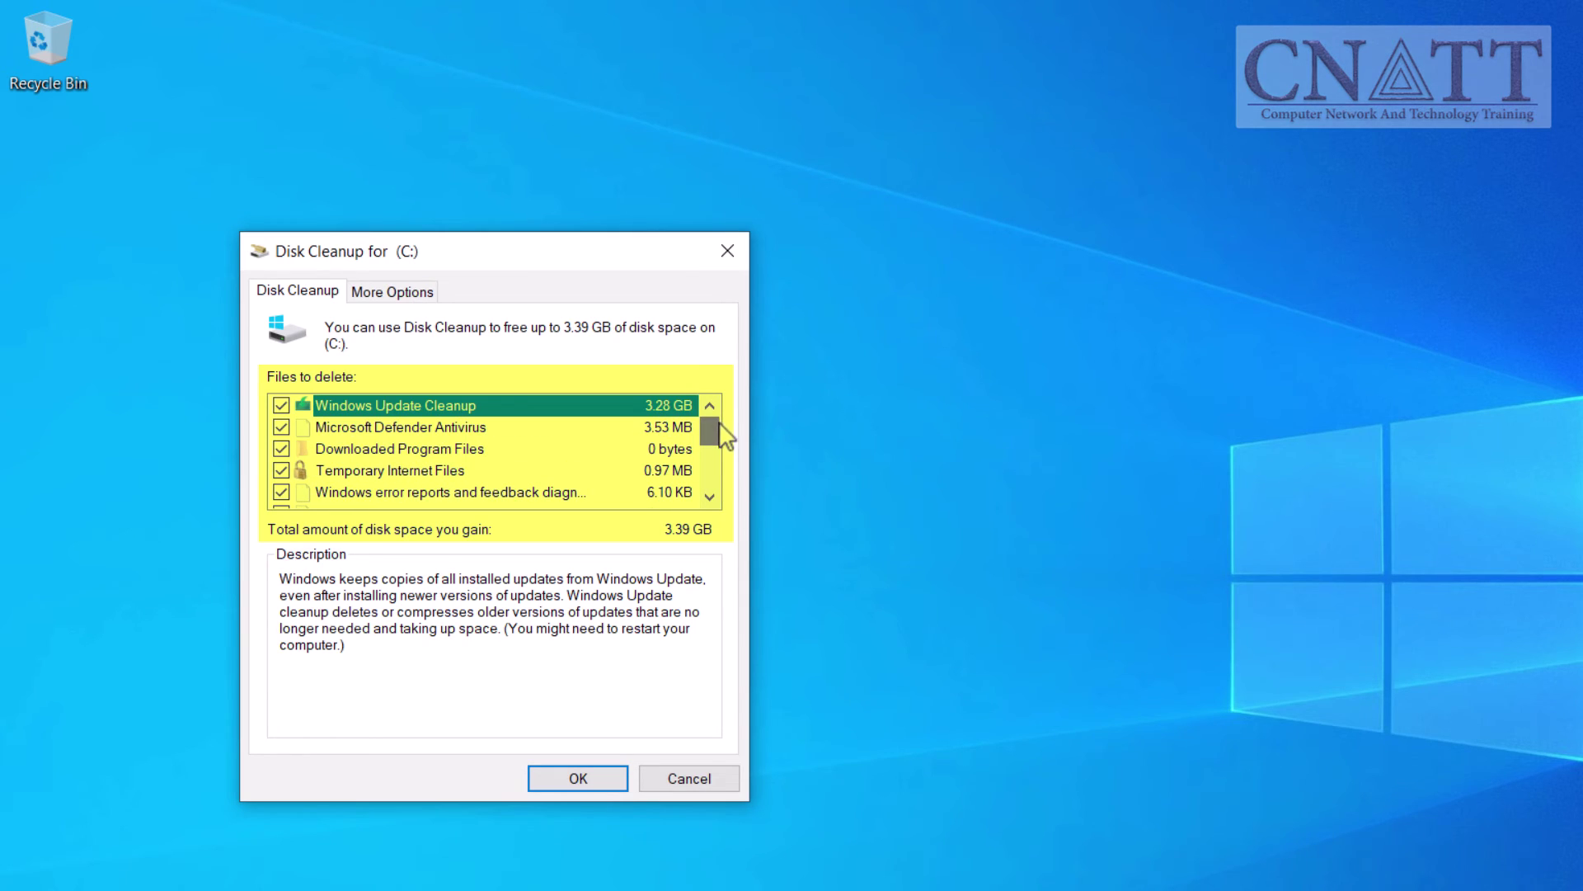
# Step: Confirm permanent deletion of the checked files on drive C
pyautogui.click(606, 784)
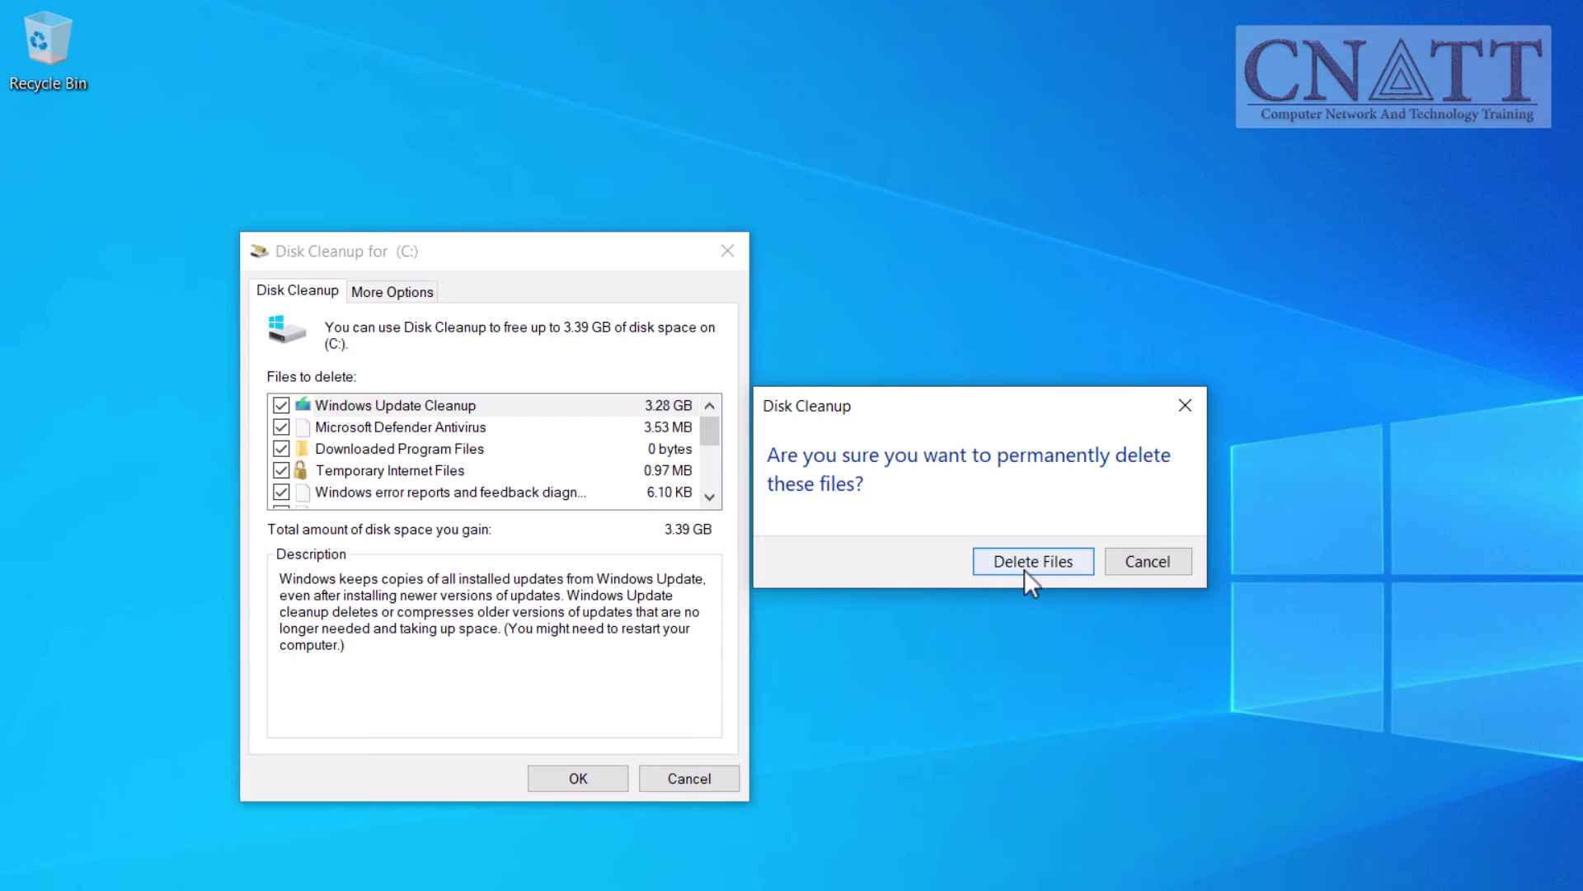
pyautogui.click(1025, 568)
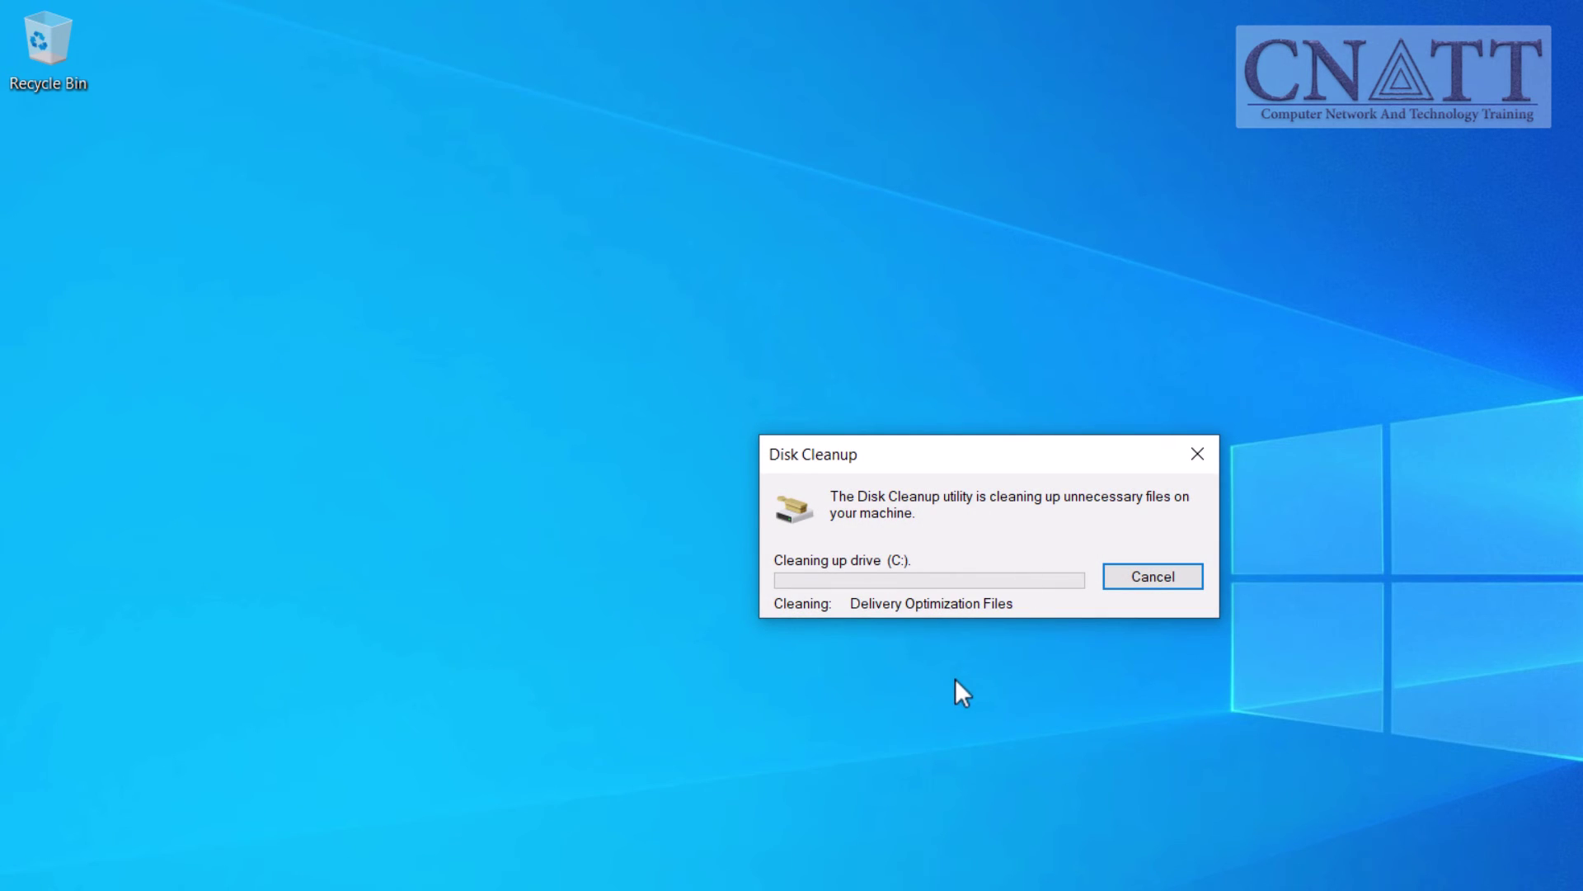